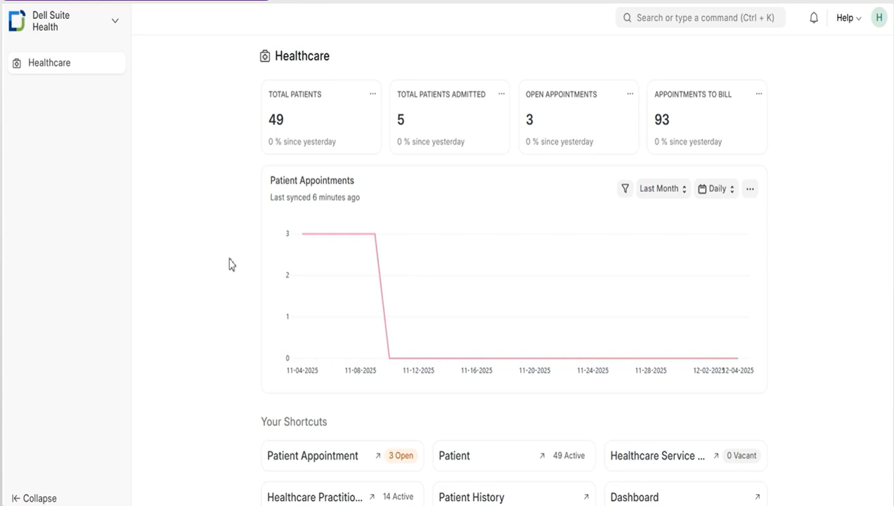
Look through the Healthcare workspace's shortcuts, masters and reports, and view the New Workspace form without creating one.
{"action": "scroll", "coordinate": [230, 265], "scroll_direction": "down", "scroll_amount": 8}
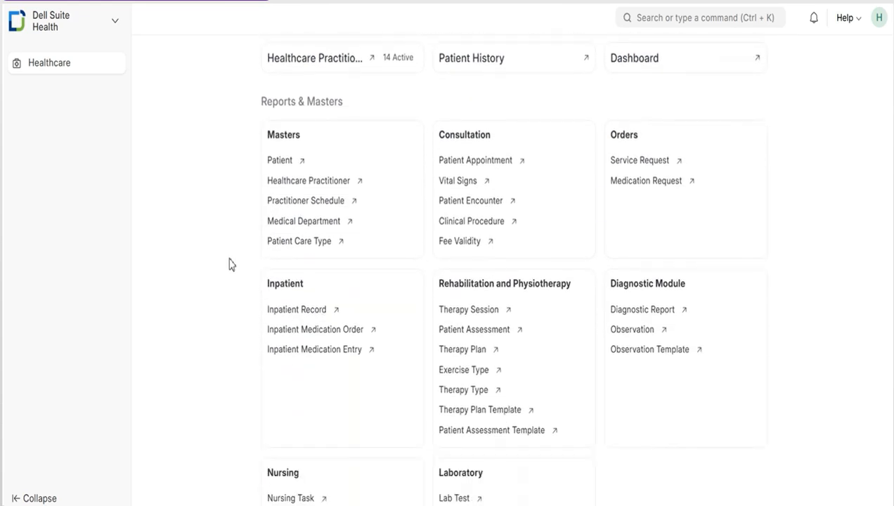
{"action": "scroll", "coordinate": [230, 264], "scroll_direction": "down", "scroll_amount": 1}
{"action": "scroll", "coordinate": [230, 264], "scroll_direction": "up", "scroll_amount": 6}
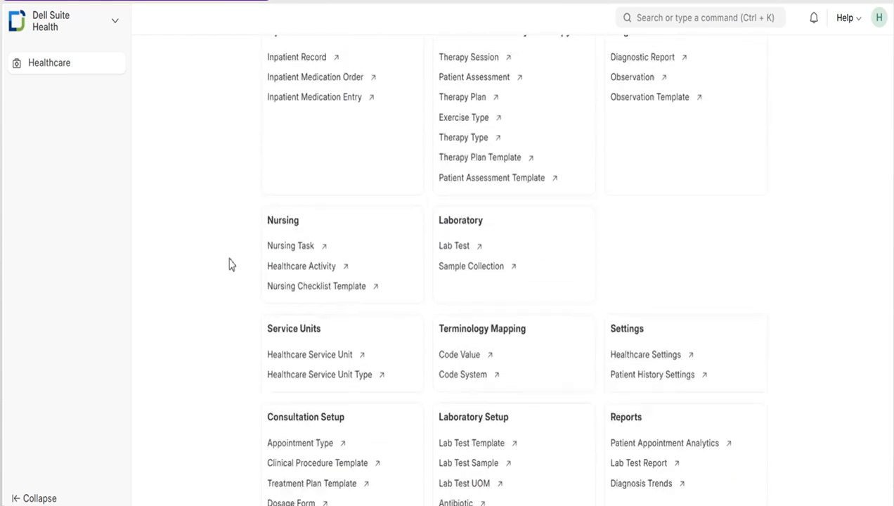
{"action": "scroll", "coordinate": [230, 265], "scroll_direction": "up", "scroll_amount": 2}
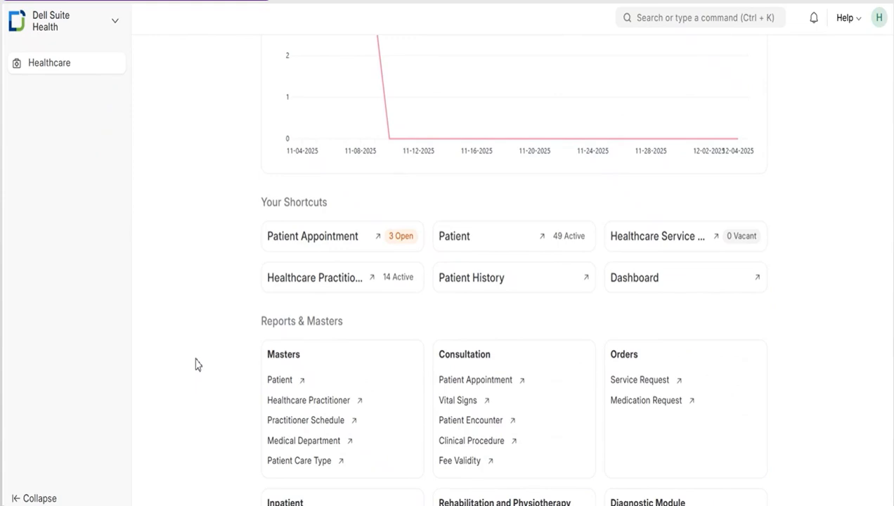
{"action": "scroll", "coordinate": [195, 364], "scroll_direction": "down", "scroll_amount": 9}
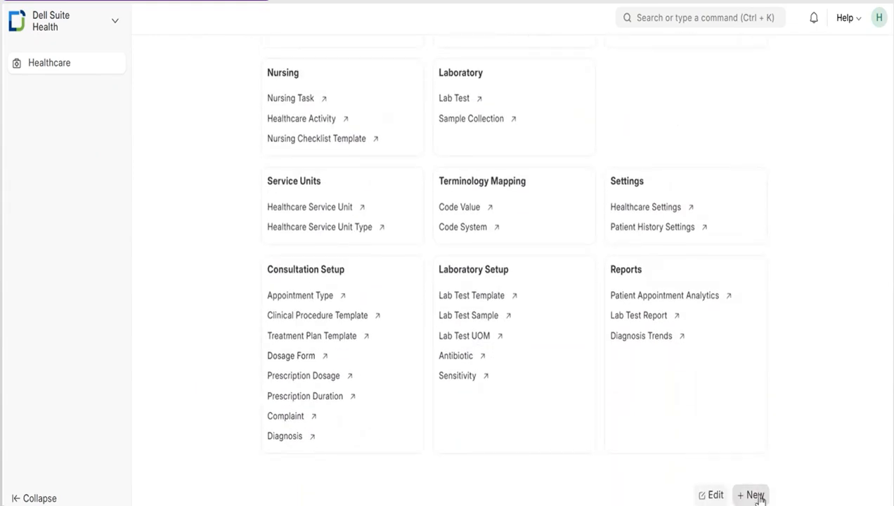
{"action": "left_click", "coordinate": [755, 496]}
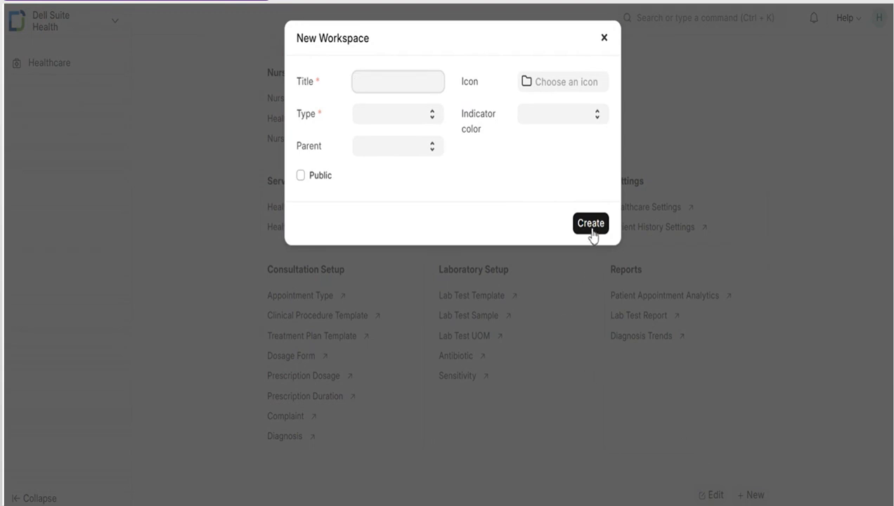
{"action": "left_click", "coordinate": [758, 225]}
{"action": "scroll", "coordinate": [773, 218], "scroll_direction": "up", "scroll_amount": 3}
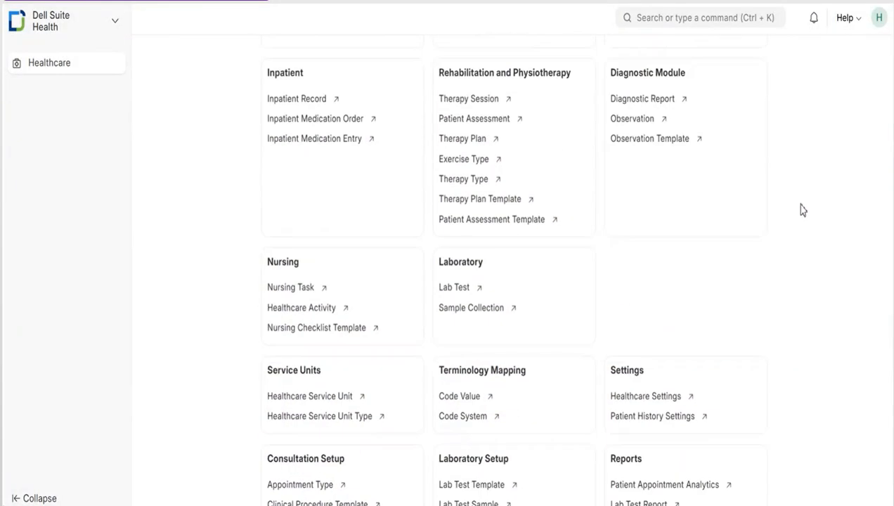
View the account options, the search suggestions, and the notifications and events of the Healthcare workspace.
{"action": "left_click", "coordinate": [878, 19]}
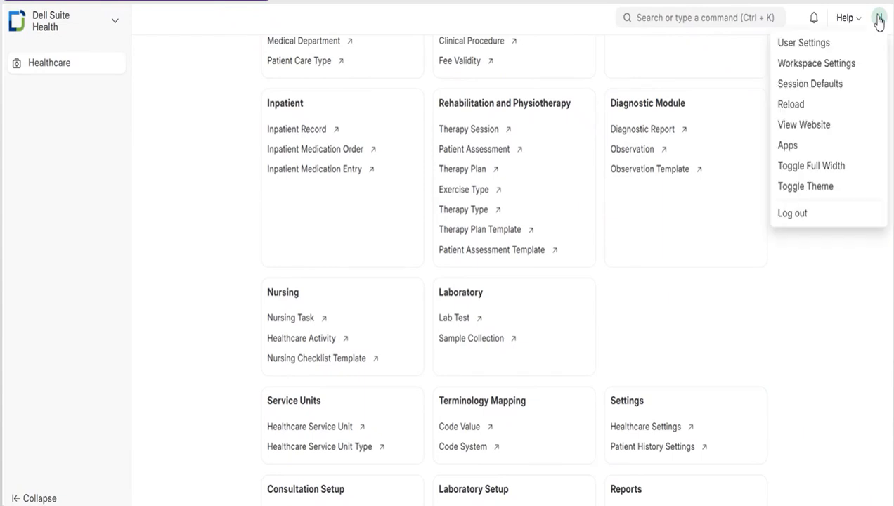
{"action": "left_click", "coordinate": [727, 17]}
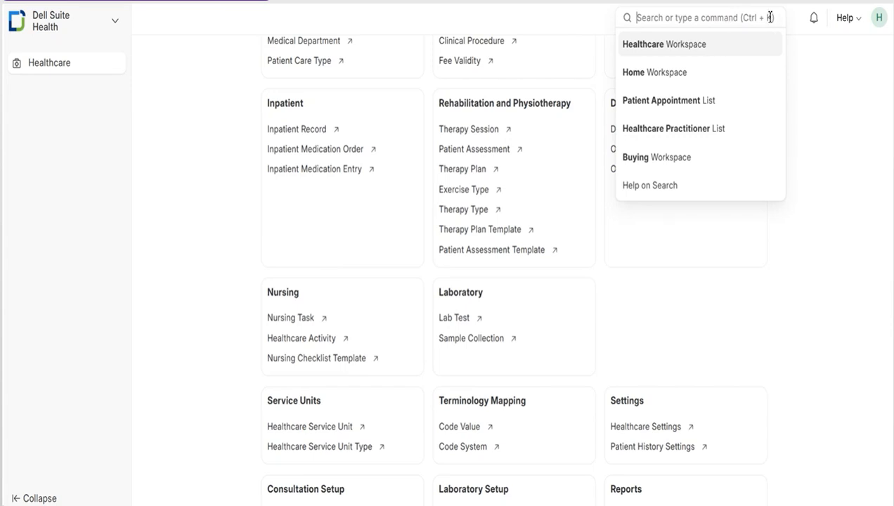
{"action": "left_click", "coordinate": [814, 20]}
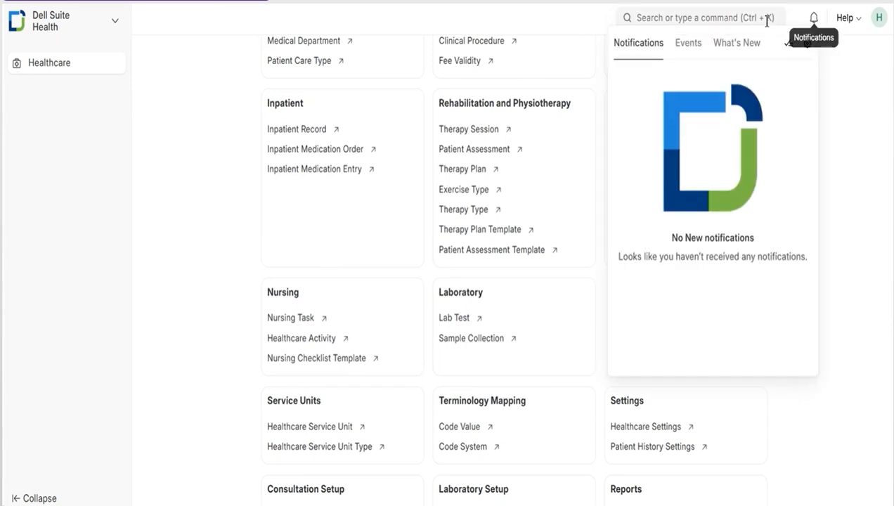
{"action": "left_click", "coordinate": [686, 45]}
{"action": "left_click", "coordinate": [637, 47]}
{"action": "left_click", "coordinate": [841, 105]}
{"action": "scroll", "coordinate": [794, 211], "scroll_direction": "up", "scroll_amount": 4}
{"action": "scroll", "coordinate": [794, 210], "scroll_direction": "up", "scroll_amount": 5}
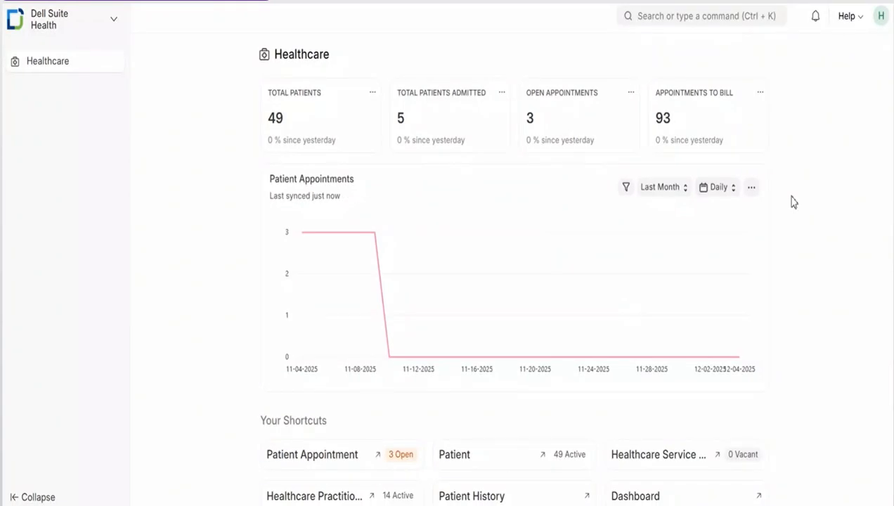
Search for "patient list" and open the Patient List result.
{"action": "left_click", "coordinate": [699, 27]}
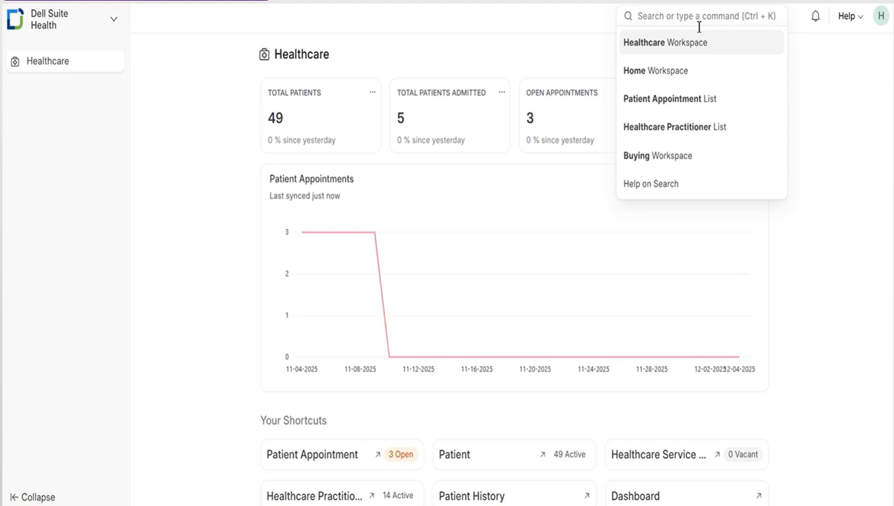
{"action": "type", "text": "patie"}
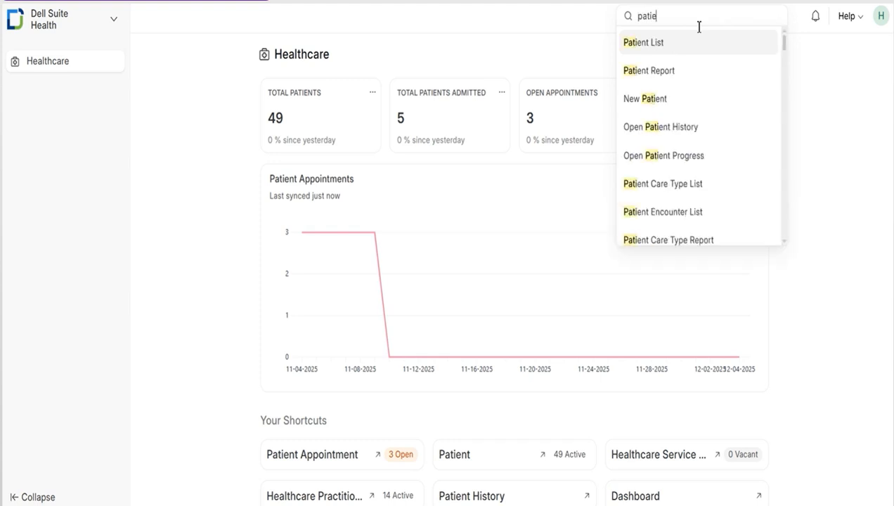
{"action": "type", "text": "nt list"}
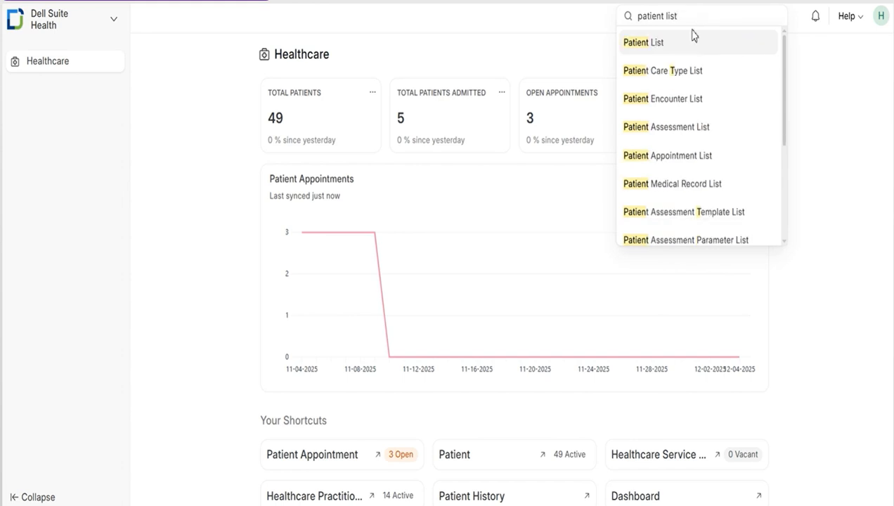
{"action": "left_click", "coordinate": [675, 47]}
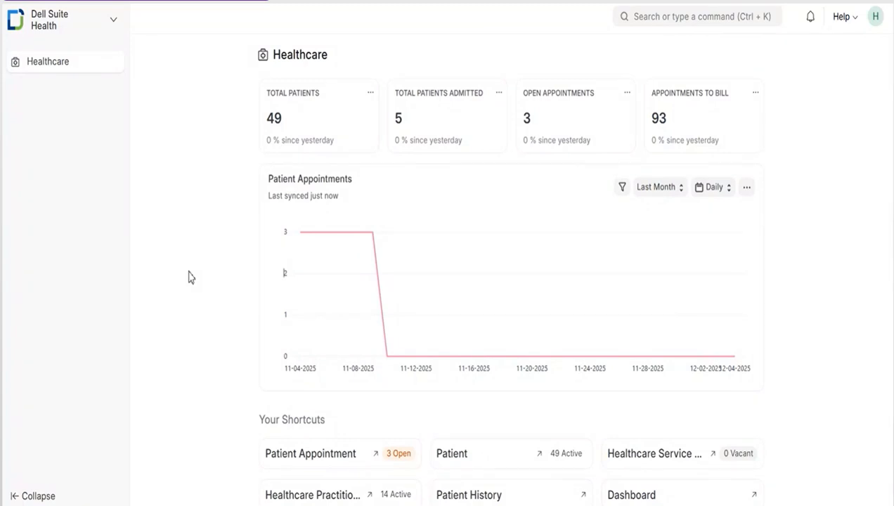
Open the Patient records from the workspace's Masters and bring up the full form for a new patient.
{"action": "scroll", "coordinate": [189, 277], "scroll_direction": "down", "scroll_amount": 5}
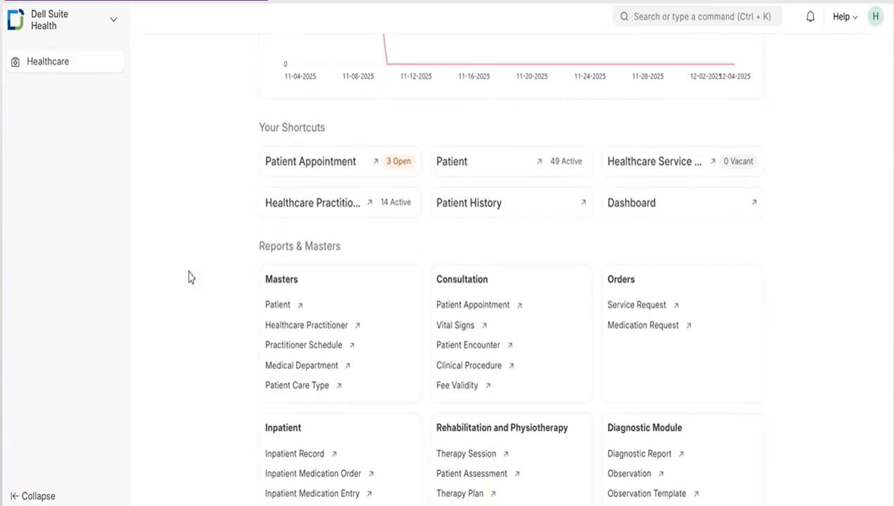
{"action": "left_click", "coordinate": [278, 307]}
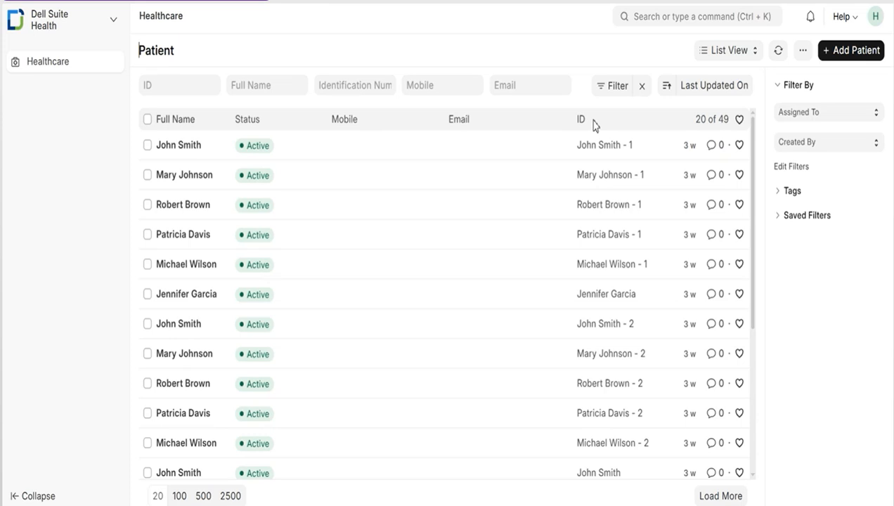
{"action": "left_click", "coordinate": [862, 52]}
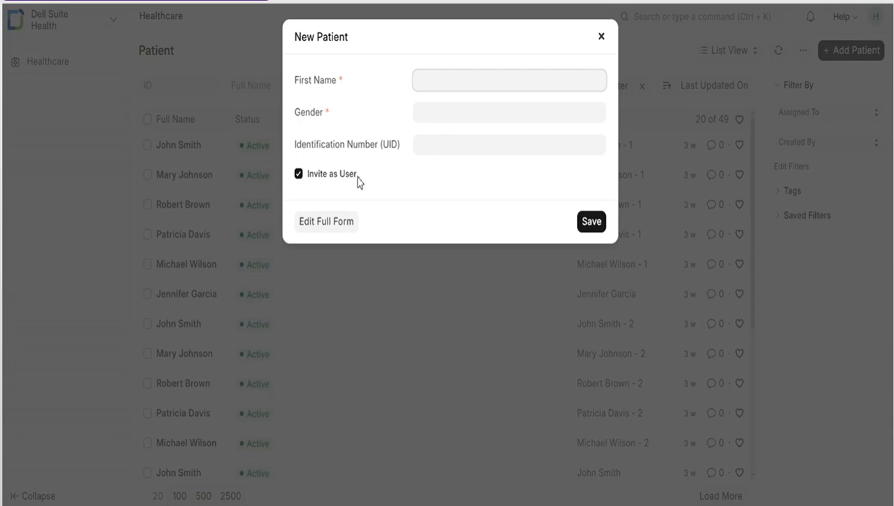
{"action": "left_click", "coordinate": [348, 222]}
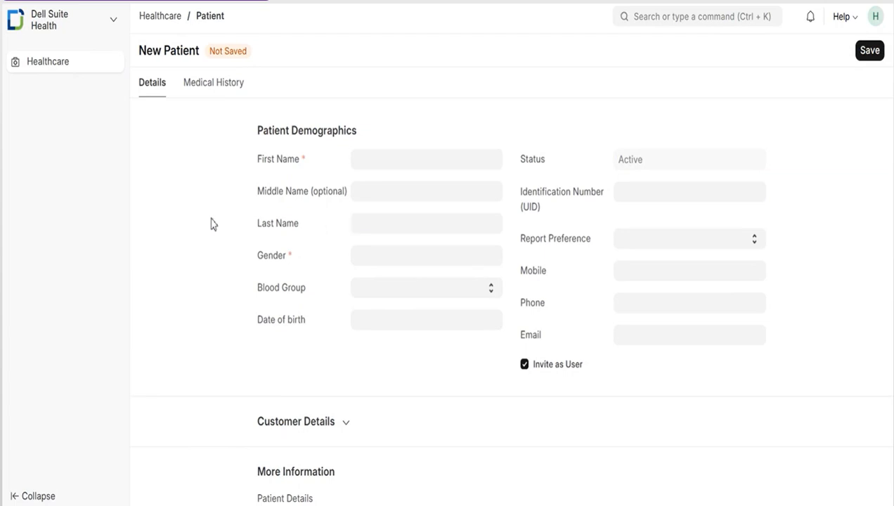
Review the new patient form's detail fields and its Medical History section.
{"action": "scroll", "coordinate": [213, 223], "scroll_direction": "down", "scroll_amount": 3}
{"action": "scroll", "coordinate": [215, 210], "scroll_direction": "up", "scroll_amount": 4}
{"action": "left_click", "coordinate": [220, 87]}
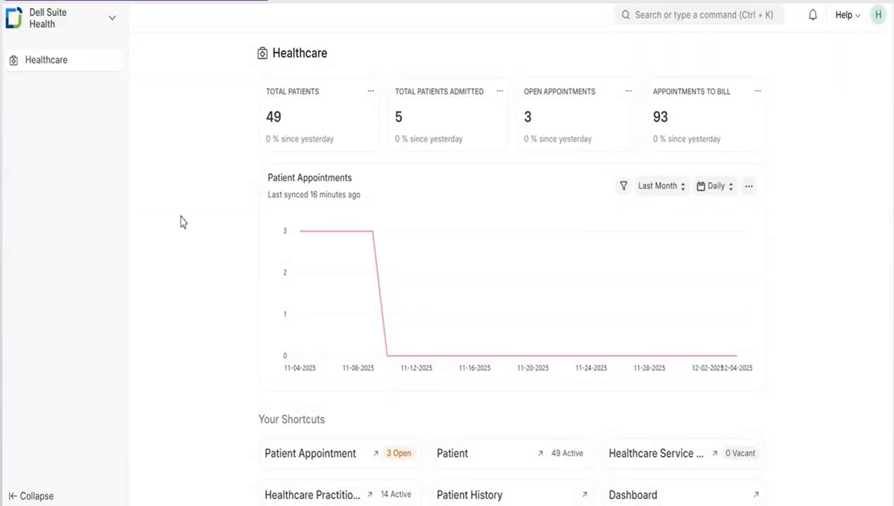
Open the Healthcare Practitioner records from Masters and bring up the full form for a new practitioner.
{"action": "scroll", "coordinate": [180, 222], "scroll_direction": "down", "scroll_amount": 5}
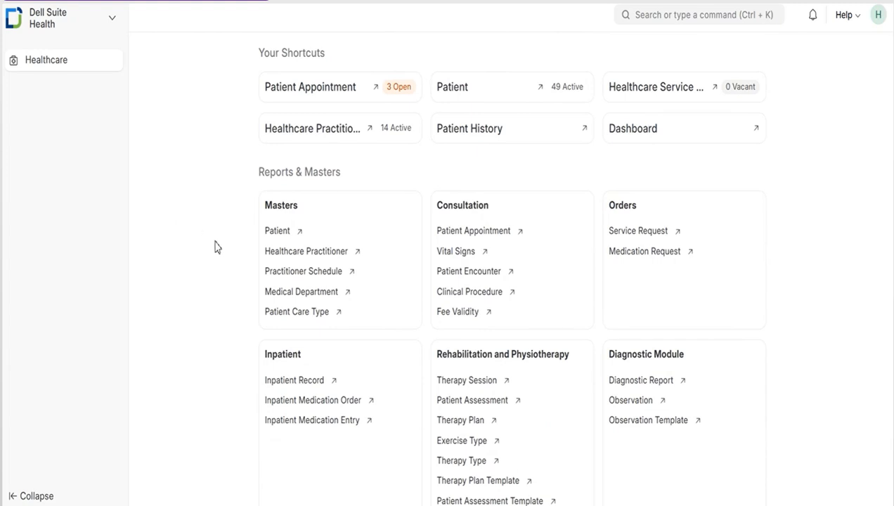
{"action": "left_click", "coordinate": [303, 255]}
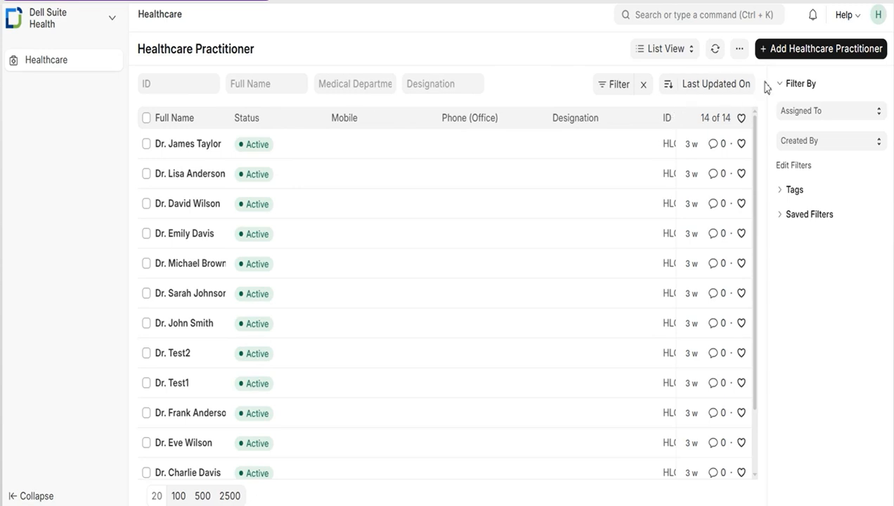
{"action": "left_click", "coordinate": [822, 50]}
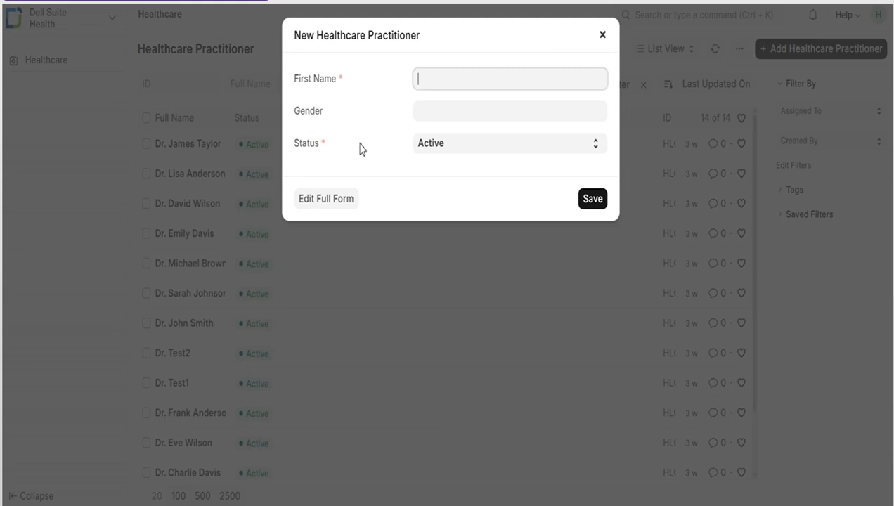
{"action": "left_click", "coordinate": [329, 204]}
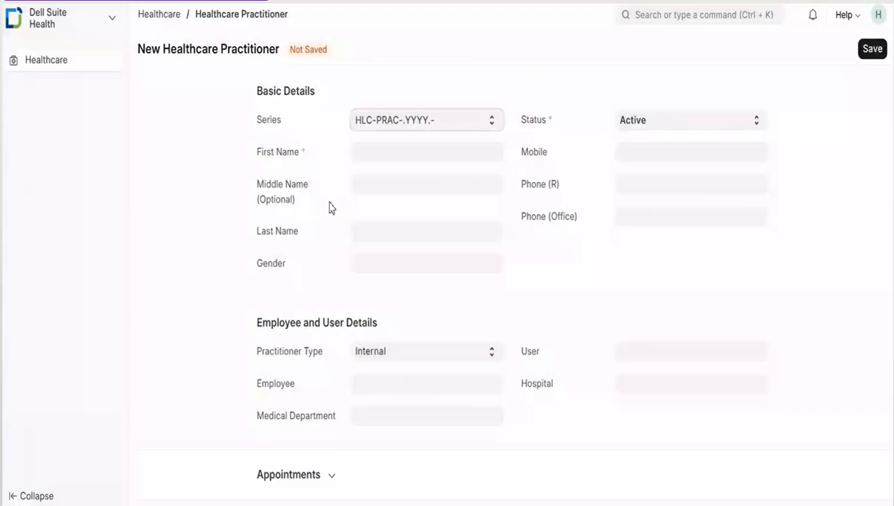
Expand the Appointments and Charges sections of the new practitioner form and review their fields.
{"action": "scroll", "coordinate": [240, 199], "scroll_direction": "down", "scroll_amount": 2}
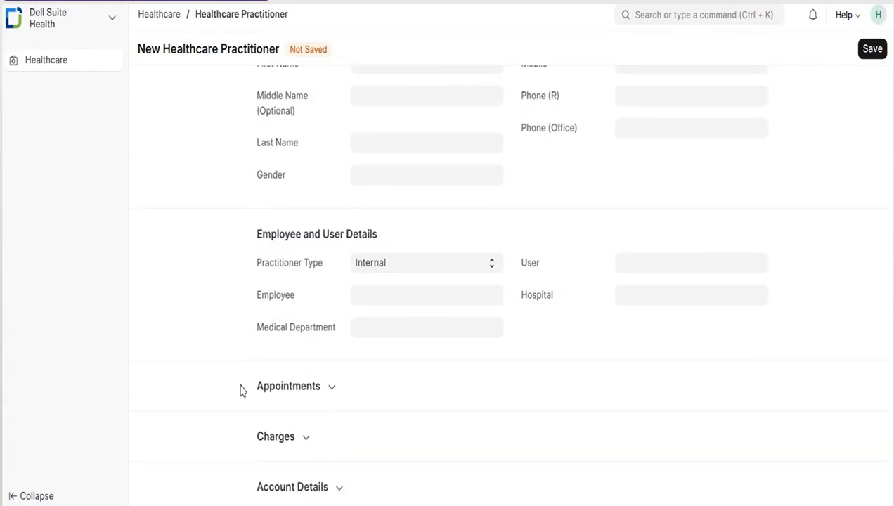
{"action": "left_click", "coordinate": [269, 391]}
{"action": "scroll", "coordinate": [201, 392], "scroll_direction": "down", "scroll_amount": 3}
{"action": "left_click", "coordinate": [274, 432]}
{"action": "scroll", "coordinate": [274, 431], "scroll_direction": "down", "scroll_amount": 2}
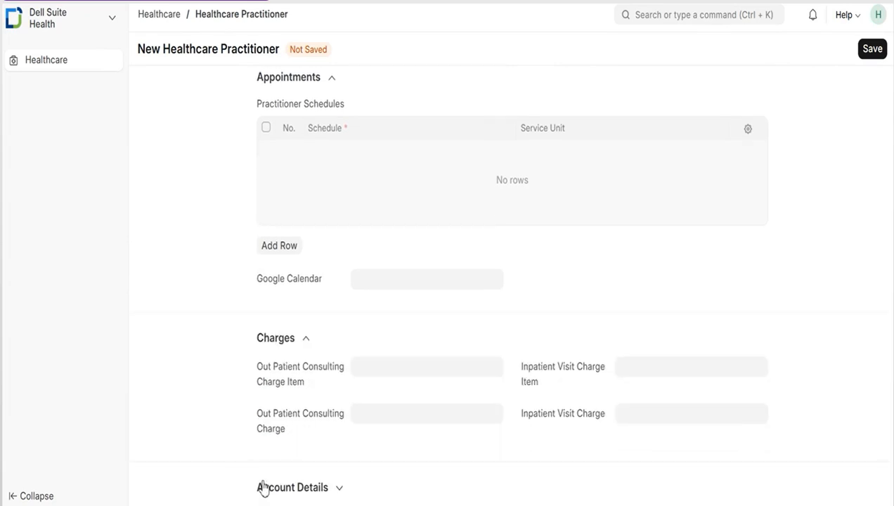
{"action": "scroll", "coordinate": [404, 418], "scroll_direction": "up", "scroll_amount": 5}
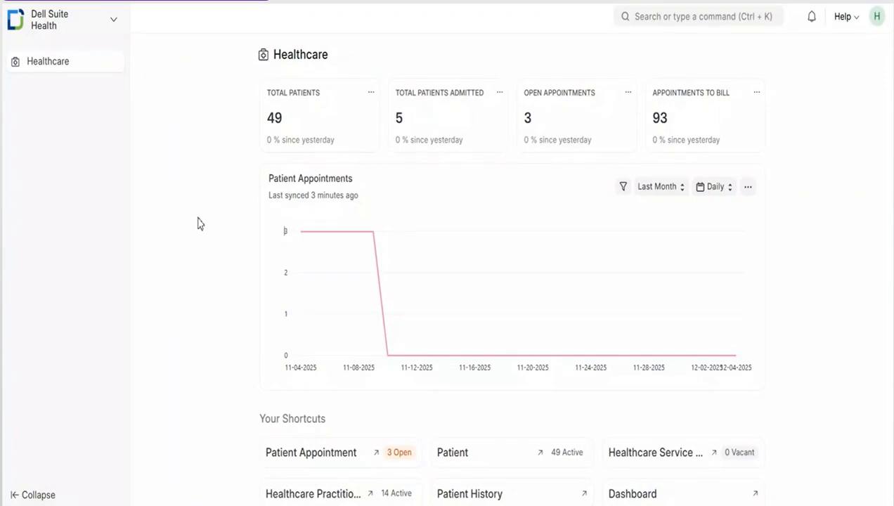
Open the Patient Appointment records from the Consultation group and start a new patient appointment.
{"action": "scroll", "coordinate": [197, 224], "scroll_direction": "down", "scroll_amount": 5}
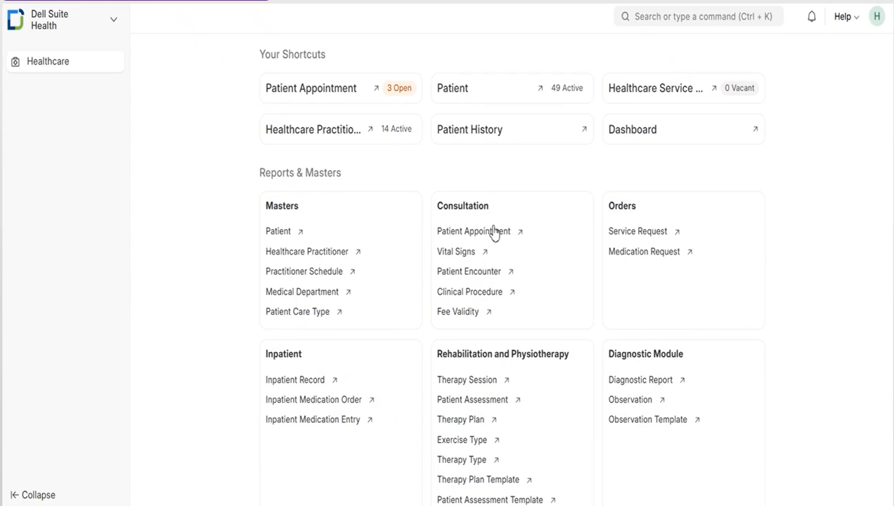
{"action": "left_click", "coordinate": [494, 235]}
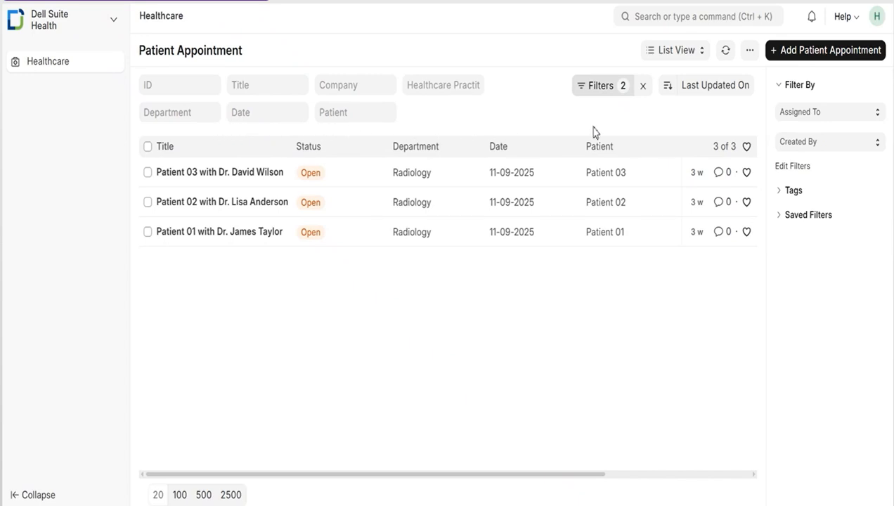
{"action": "left_click", "coordinate": [837, 53]}
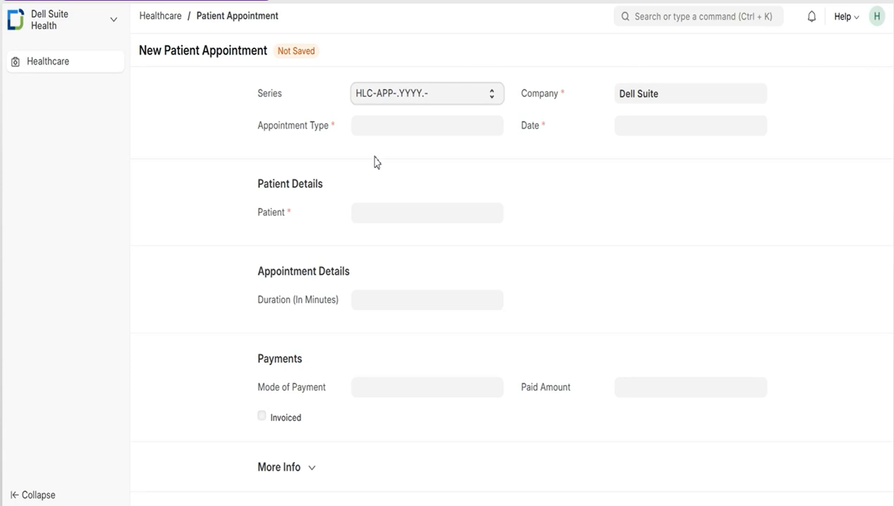
Set the appointment type to Consultation and select an existing patient for the appointment.
{"action": "left_click", "coordinate": [376, 126]}
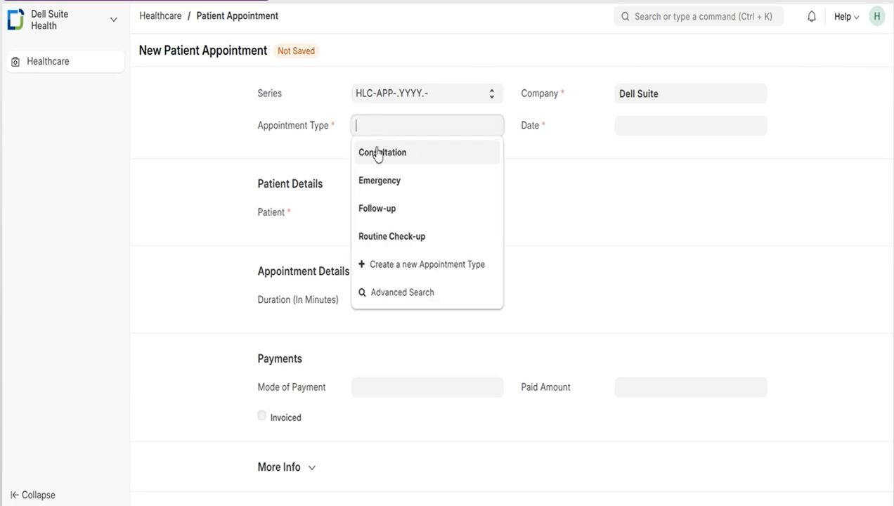
{"action": "left_click", "coordinate": [377, 153]}
{"action": "left_click", "coordinate": [404, 248]}
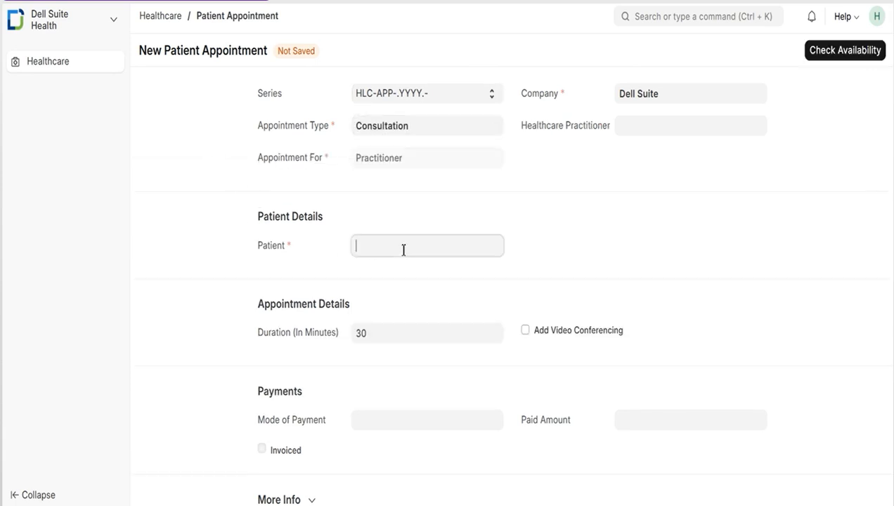
{"action": "left_click", "coordinate": [388, 287]}
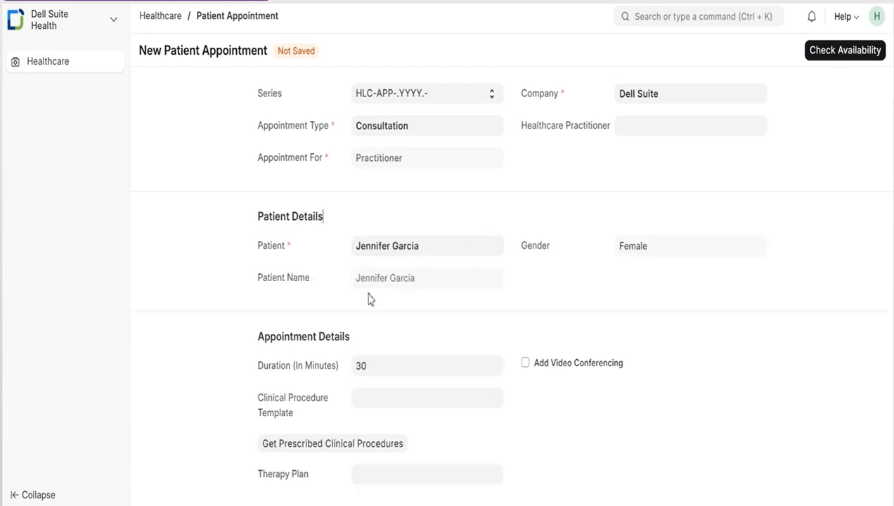
Expand the More Info section of the new appointment and review the appointment, payment and notes fields.
{"action": "scroll", "coordinate": [311, 372], "scroll_direction": "down", "scroll_amount": 2}
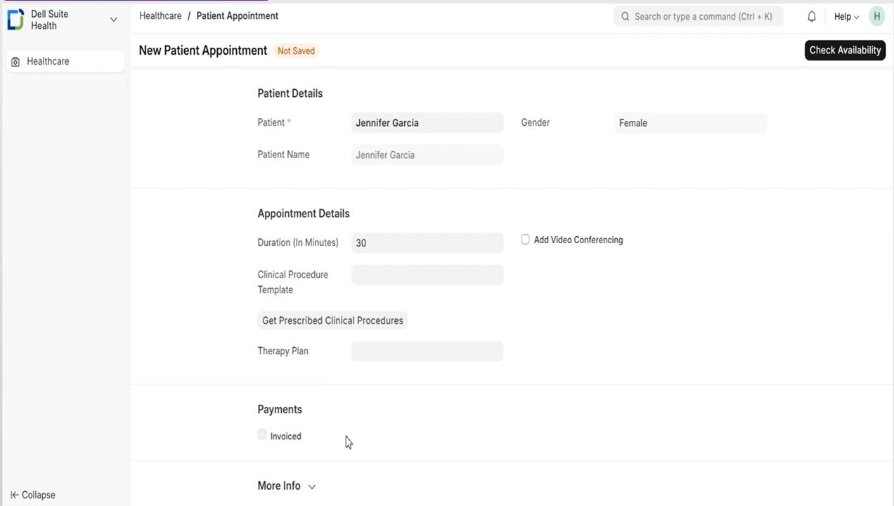
{"action": "left_click", "coordinate": [289, 486]}
{"action": "scroll", "coordinate": [247, 471], "scroll_direction": "down", "scroll_amount": 2}
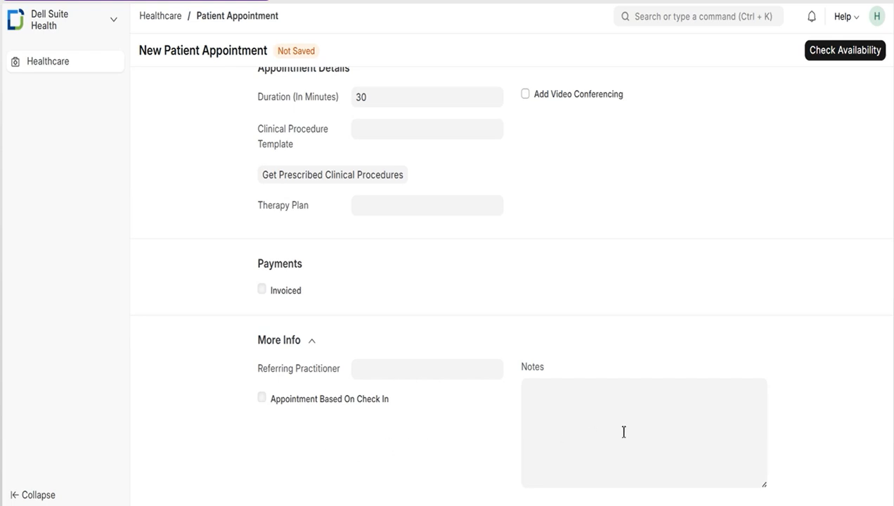
{"action": "scroll", "coordinate": [642, 389], "scroll_direction": "up", "scroll_amount": 4}
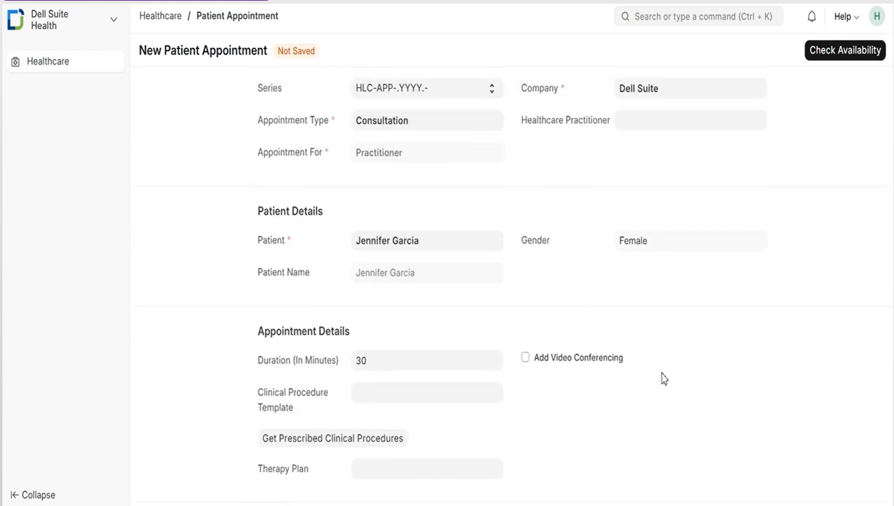
Check the availability for the new consultation appointment.
{"action": "left_click", "coordinate": [843, 52]}
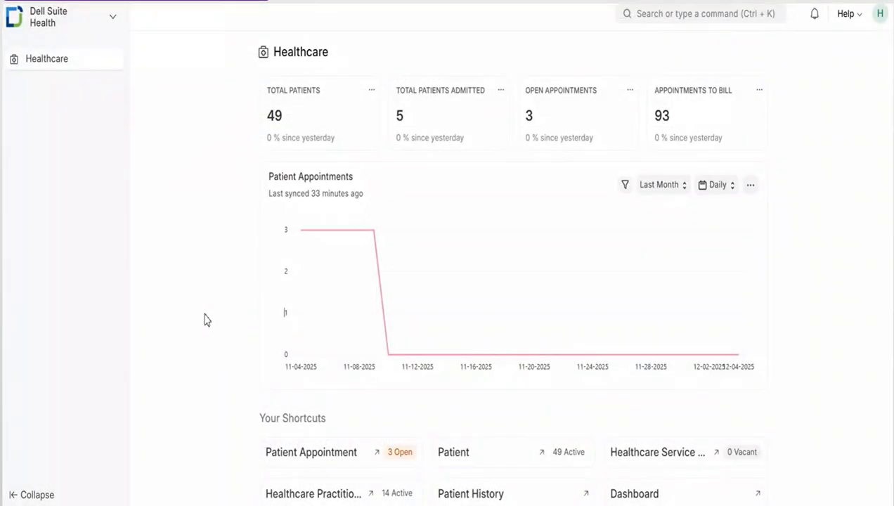
Open the Inpatient Record list from the Inpatient group and start adding a new inpatient record.
{"action": "scroll", "coordinate": [206, 320], "scroll_direction": "down", "scroll_amount": 6}
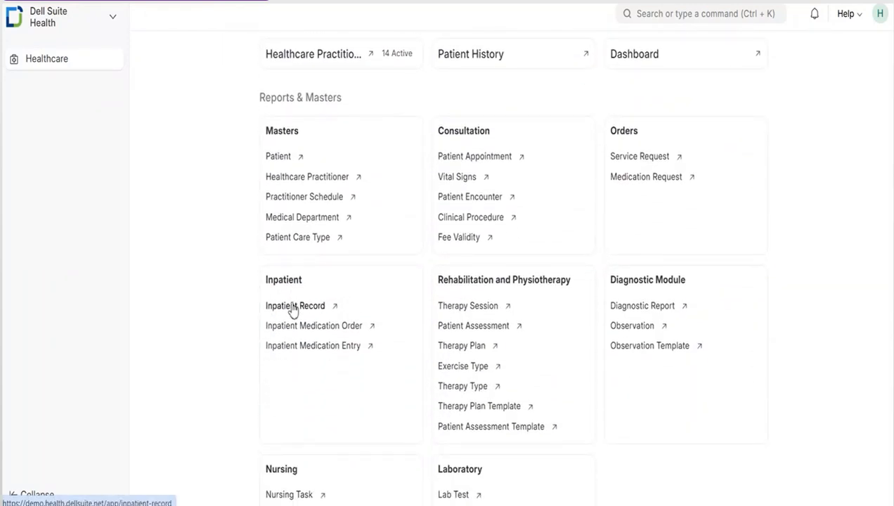
{"action": "left_click", "coordinate": [293, 307]}
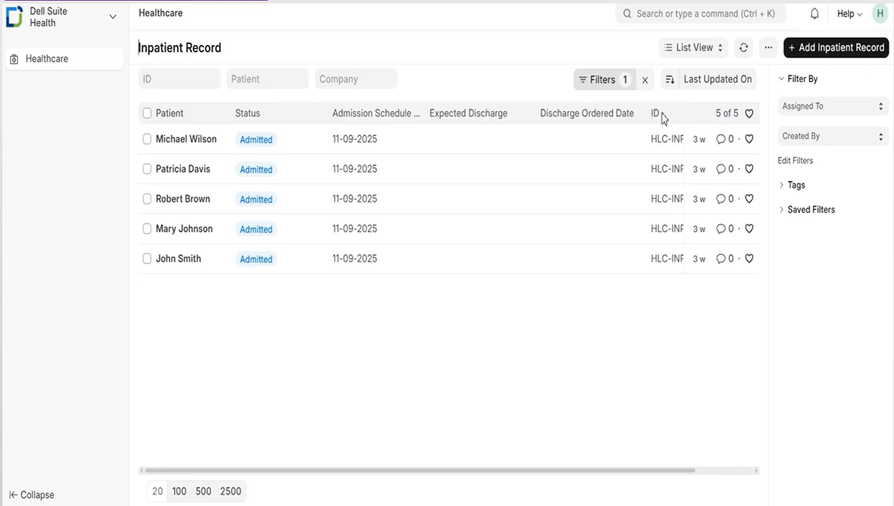
{"action": "left_click", "coordinate": [844, 48]}
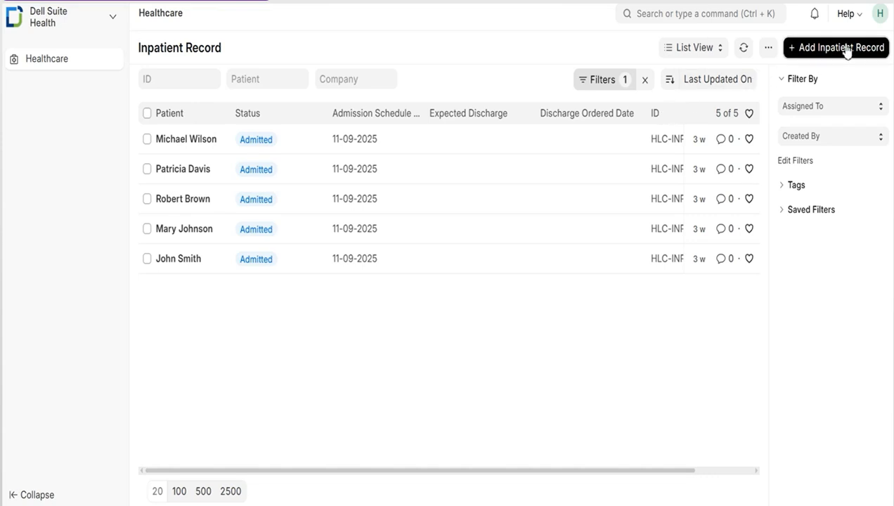
{"action": "left_click", "coordinate": [250, 126]}
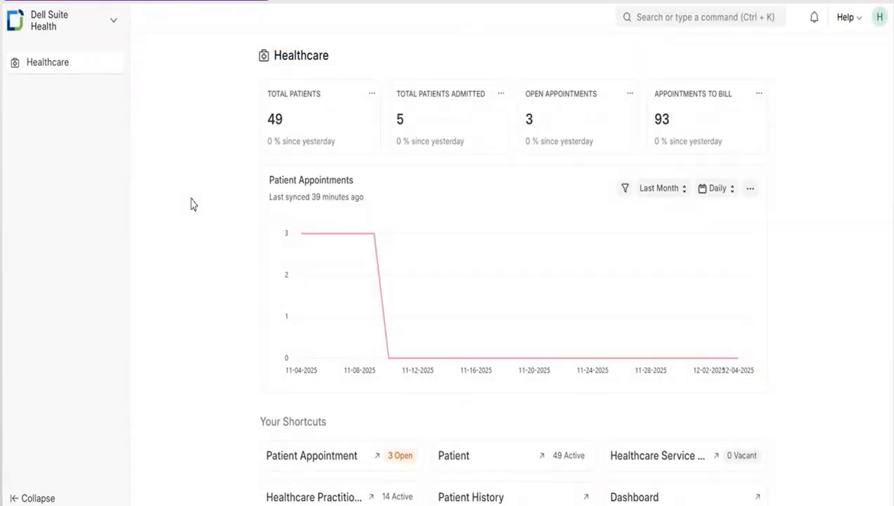
Open the Practitioner Schedule list from the Masters group and start a new practitioner schedule.
{"action": "scroll", "coordinate": [192, 203], "scroll_direction": "down", "scroll_amount": 5}
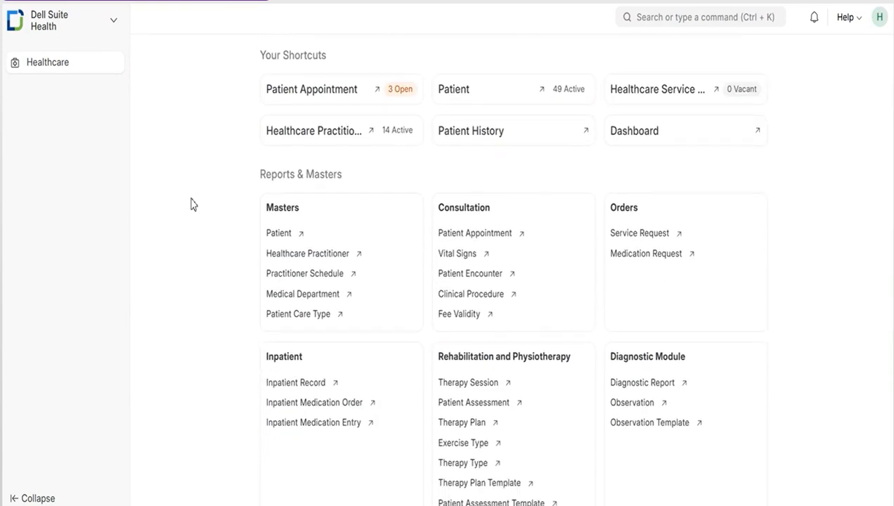
{"action": "left_click", "coordinate": [290, 278]}
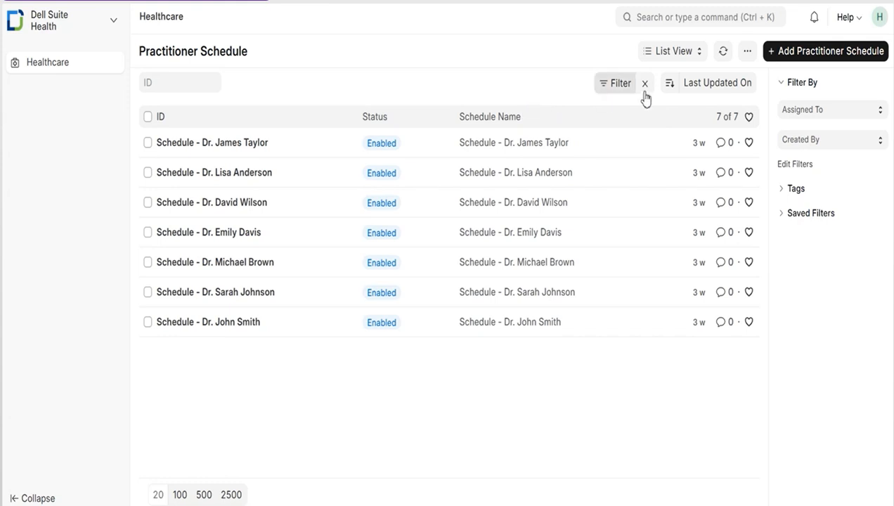
{"action": "left_click", "coordinate": [818, 54]}
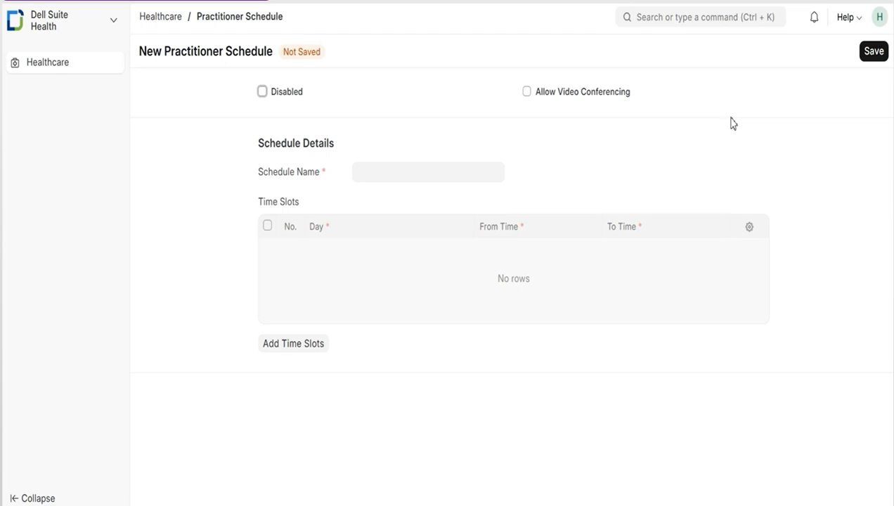
Examine the options for adding time slots to the new schedule with Create Slots turned off, then dismiss them without adding any.
{"action": "left_click", "coordinate": [288, 345]}
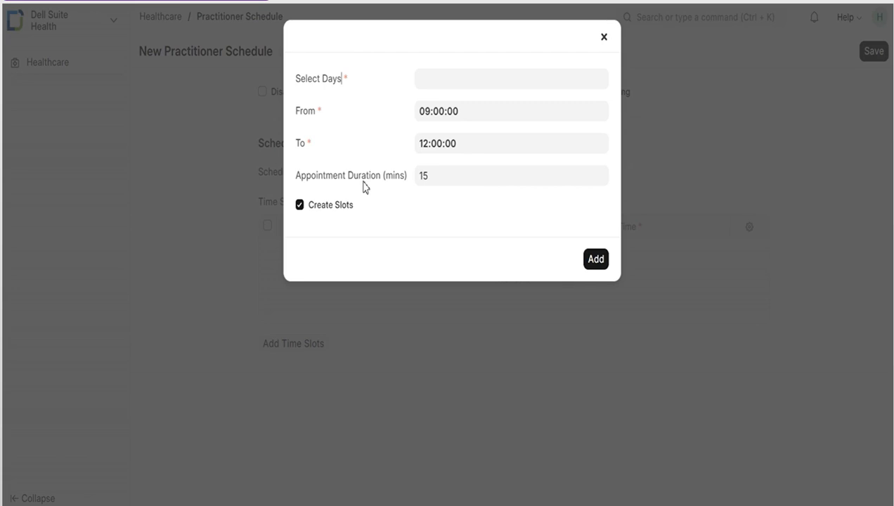
{"action": "left_click", "coordinate": [299, 205]}
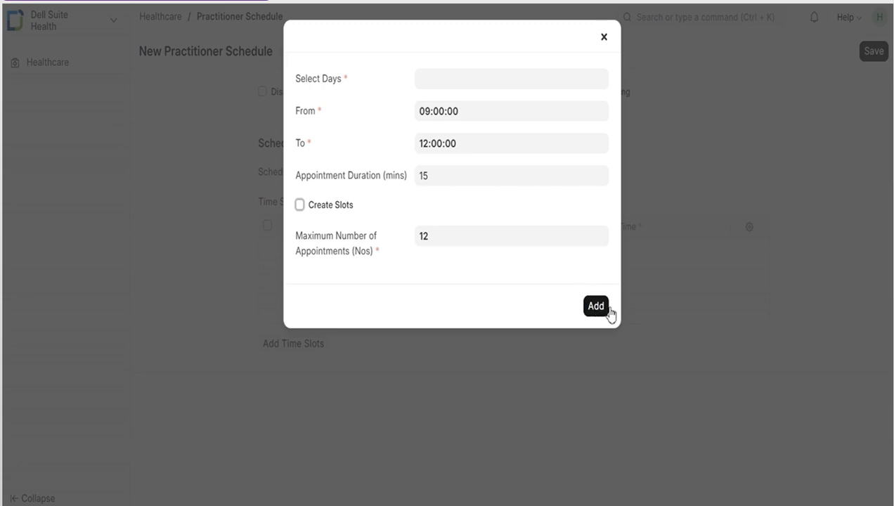
{"action": "left_click", "coordinate": [657, 312]}
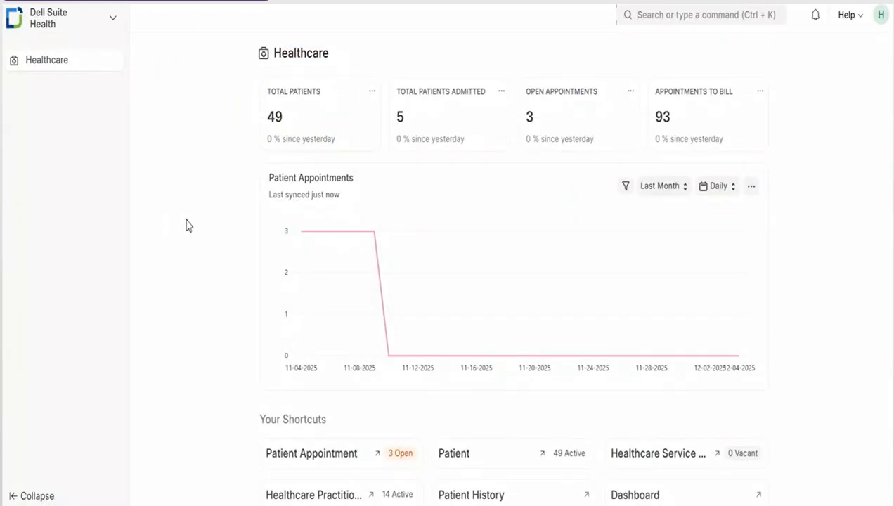
Start a new Vital Signs record from the Consultation group and review its vital signs and nutrition fields.
{"action": "scroll", "coordinate": [189, 226], "scroll_direction": "down", "scroll_amount": 4}
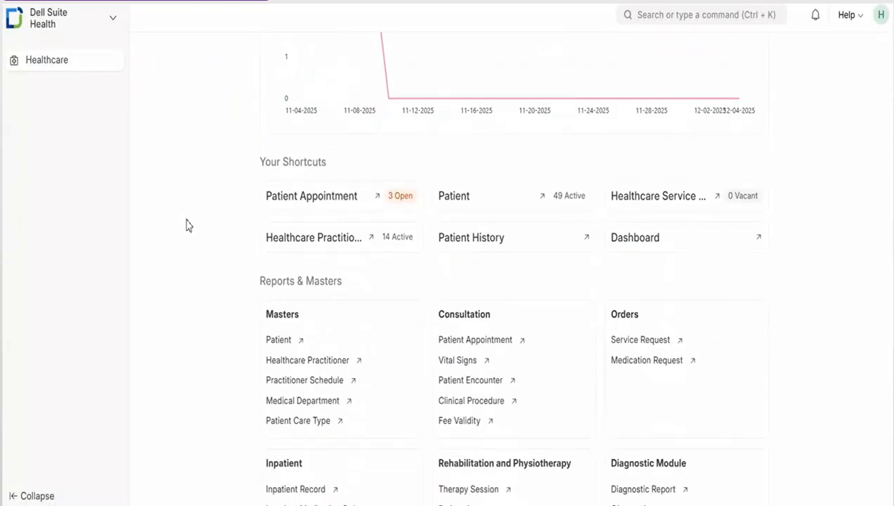
{"action": "scroll", "coordinate": [188, 225], "scroll_direction": "down", "scroll_amount": 3}
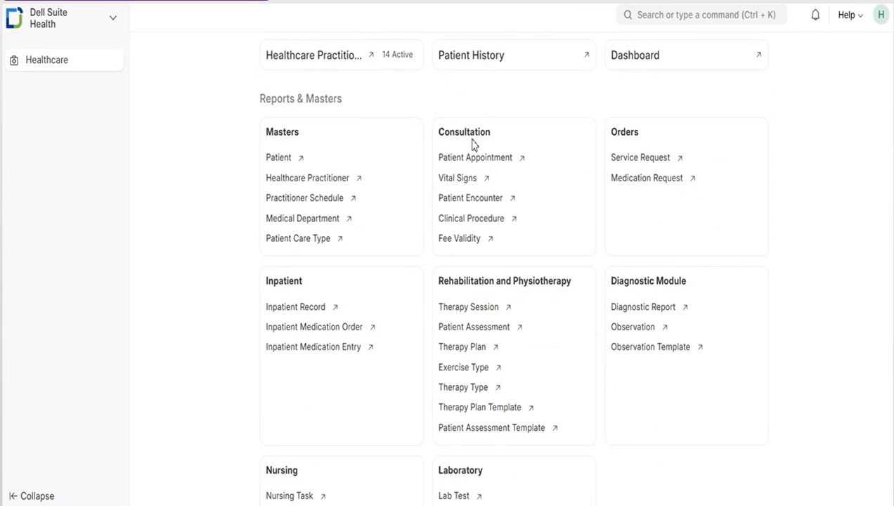
{"action": "left_click", "coordinate": [461, 178]}
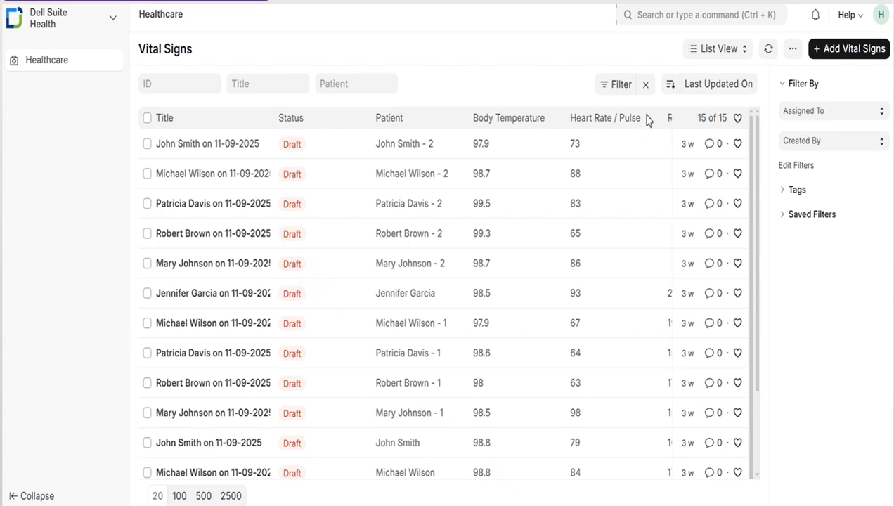
{"action": "left_click", "coordinate": [837, 53]}
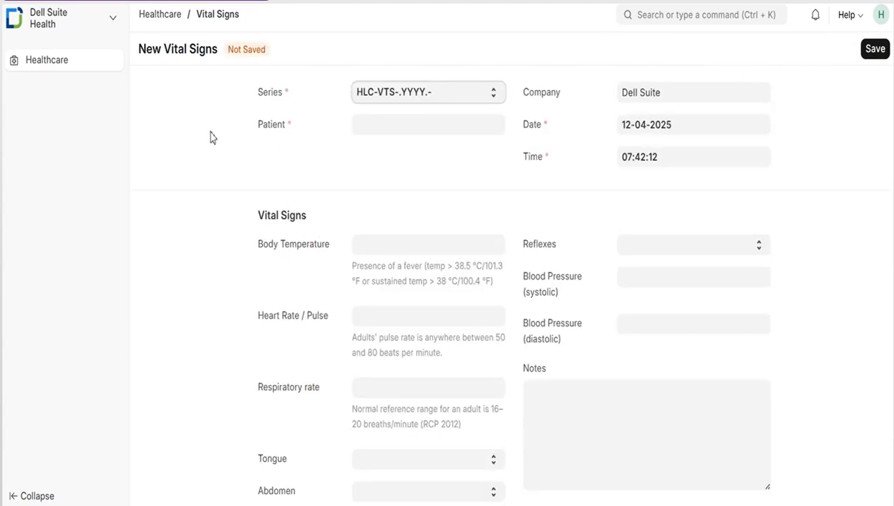
{"action": "scroll", "coordinate": [202, 243], "scroll_direction": "down", "scroll_amount": 3}
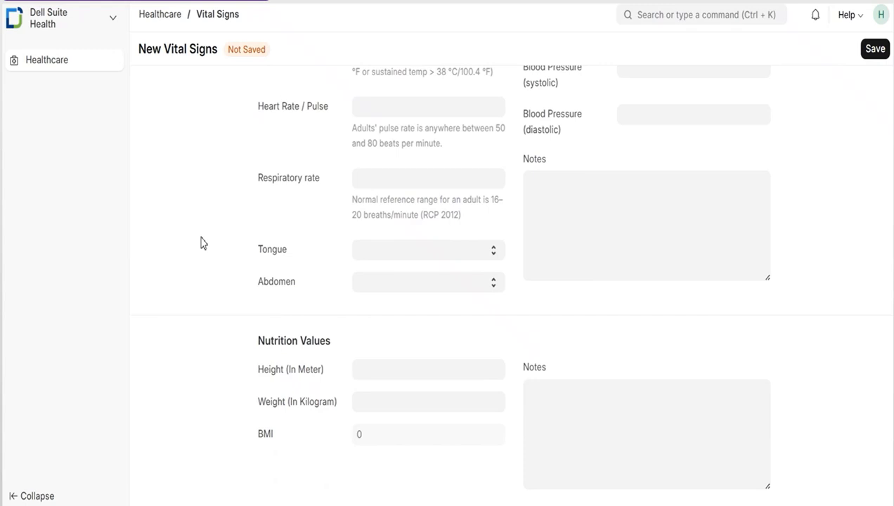
{"action": "scroll", "coordinate": [202, 243], "scroll_direction": "up", "scroll_amount": 3}
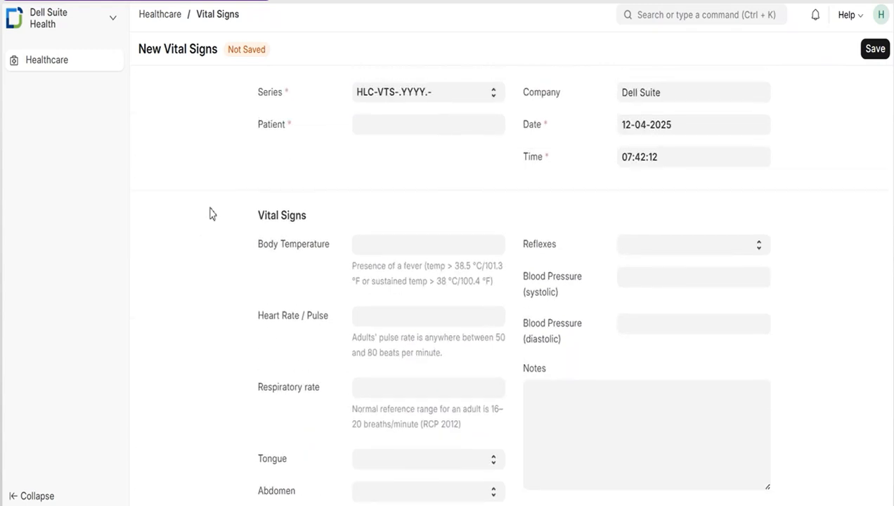
Return to the Vital Signs list and review the fields of the first existing draft record.
{"action": "left_click", "coordinate": [233, 17]}
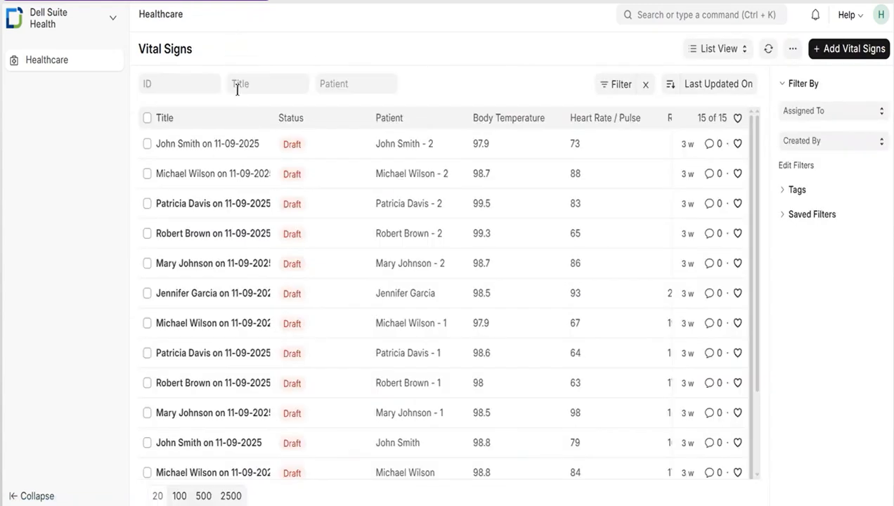
{"action": "left_click", "coordinate": [230, 144]}
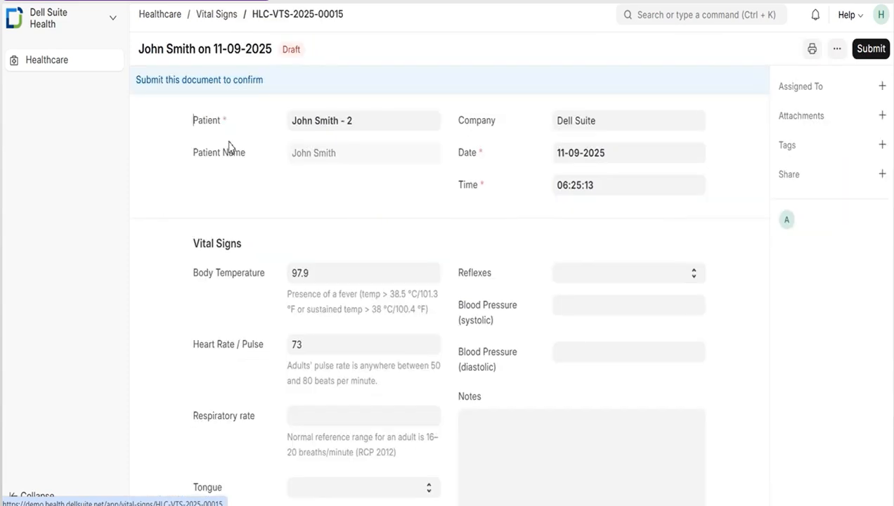
{"action": "scroll", "coordinate": [212, 253], "scroll_direction": "down", "scroll_amount": 3}
{"action": "scroll", "coordinate": [213, 253], "scroll_direction": "down", "scroll_amount": 4}
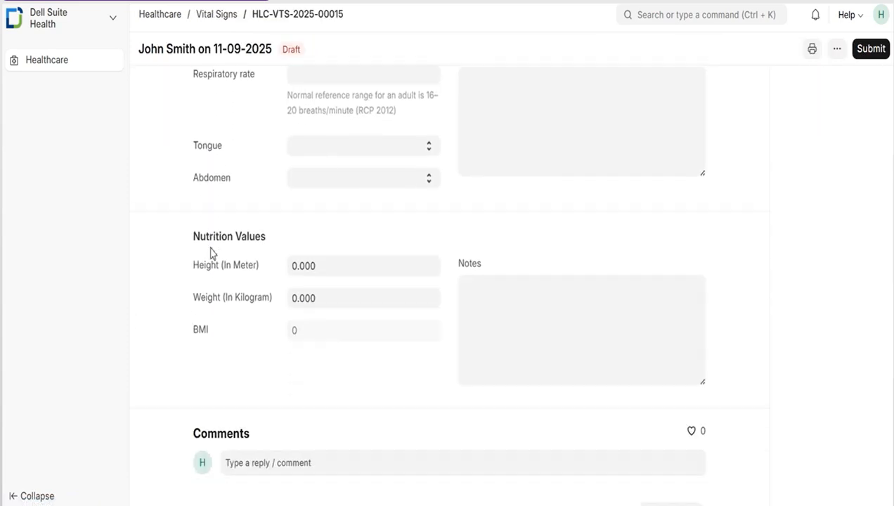
{"action": "scroll", "coordinate": [211, 253], "scroll_direction": "up", "scroll_amount": 3}
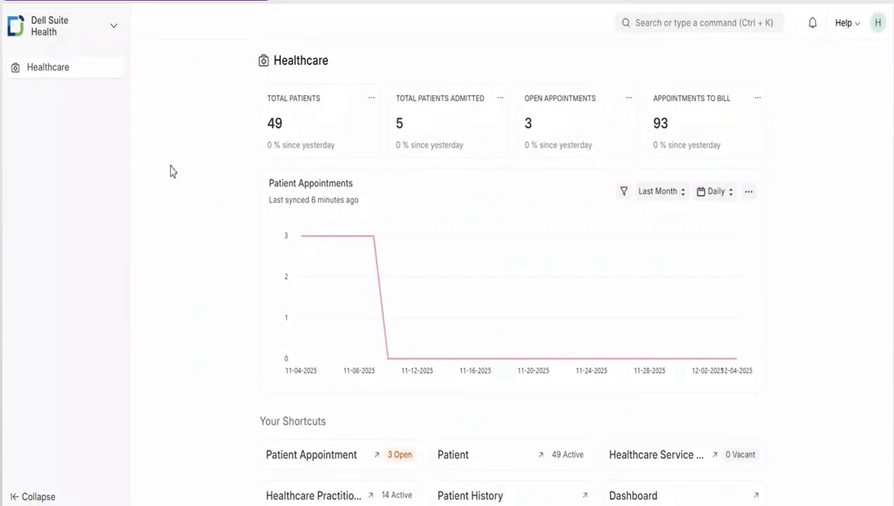
Review the shortcuts and all Reports & Masters groups of the Healthcare workspace, from Masters down to Reports.
{"action": "scroll", "coordinate": [171, 171], "scroll_direction": "down", "scroll_amount": 6}
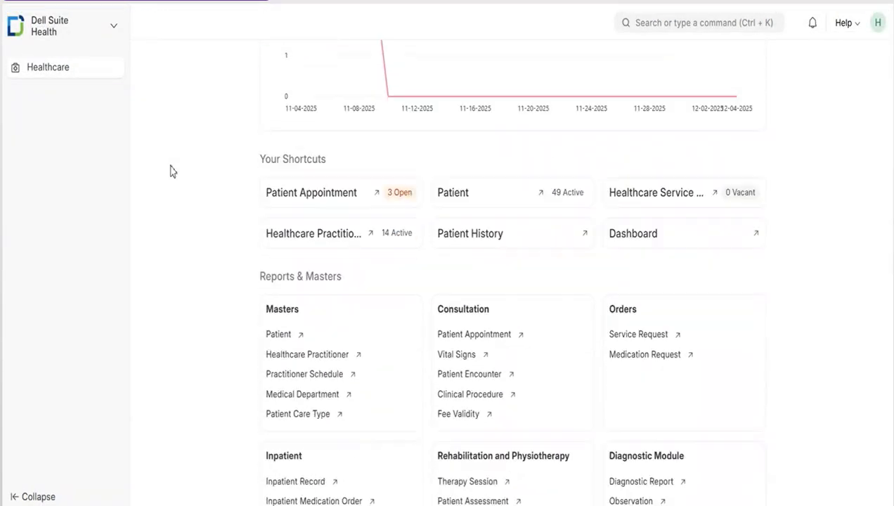
{"action": "scroll", "coordinate": [171, 171], "scroll_direction": "down", "scroll_amount": 2}
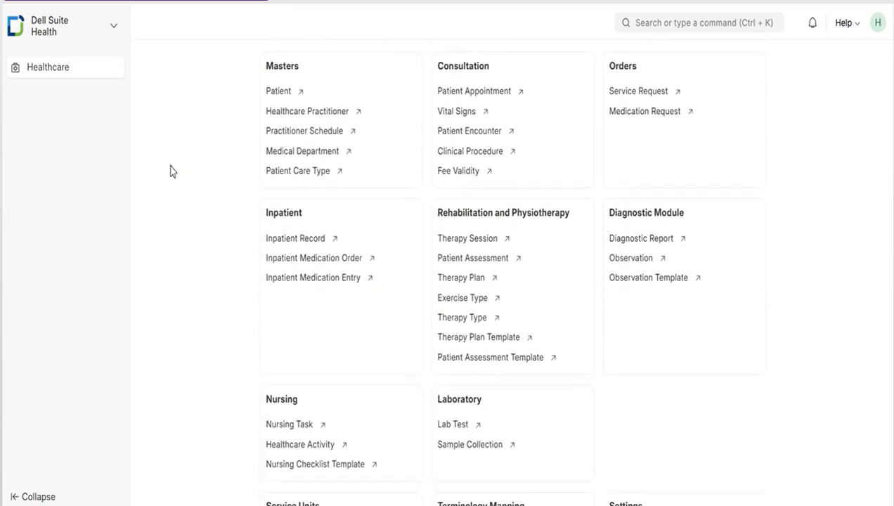
{"action": "scroll", "coordinate": [171, 170], "scroll_direction": "up", "scroll_amount": 1}
{"action": "scroll", "coordinate": [668, 285], "scroll_direction": "down", "scroll_amount": 5}
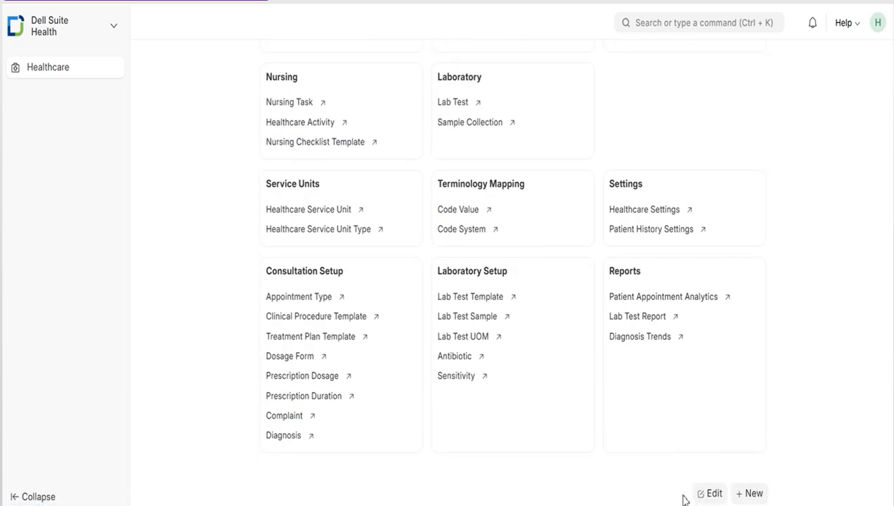
{"action": "scroll", "coordinate": [682, 499], "scroll_direction": "up", "scroll_amount": 9}
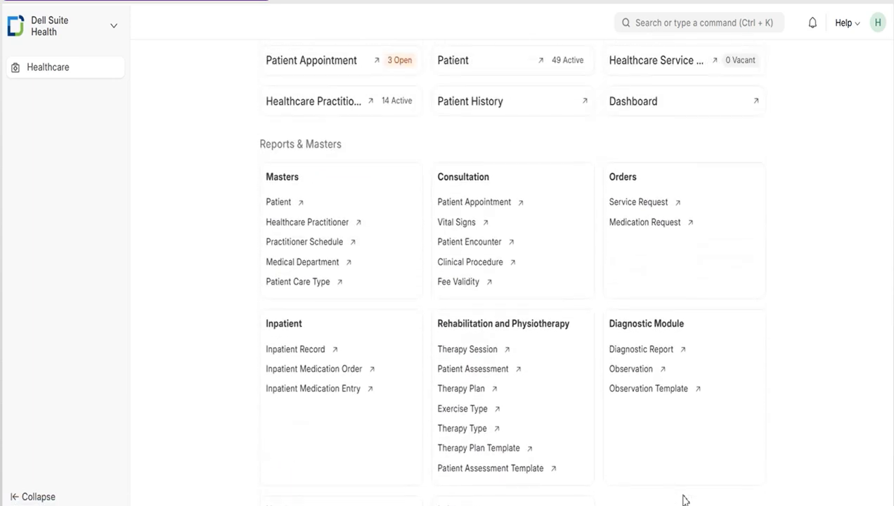
{"action": "scroll", "coordinate": [685, 500], "scroll_direction": "up", "scroll_amount": 3}
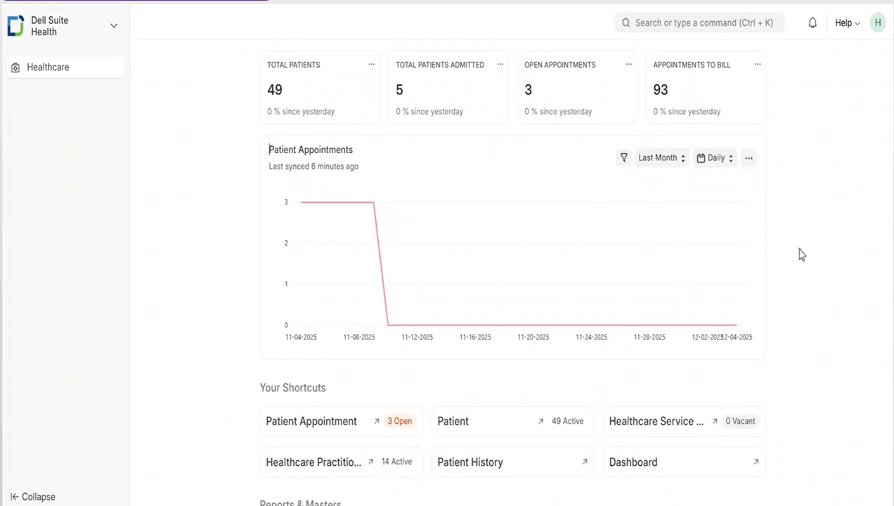